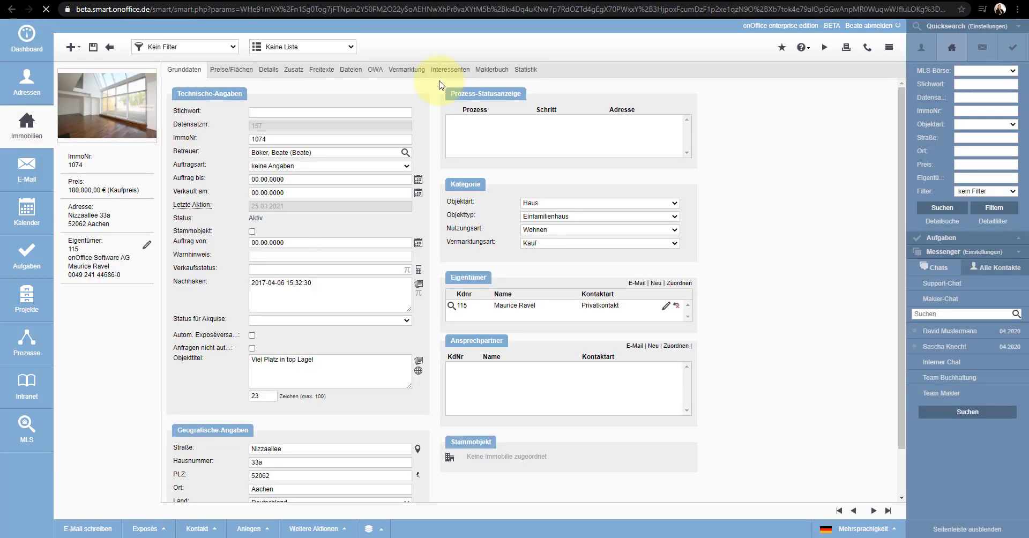
Step: Show the manually assigned prospects of property 1074 and start assigning an existing address
left_click(449, 71)
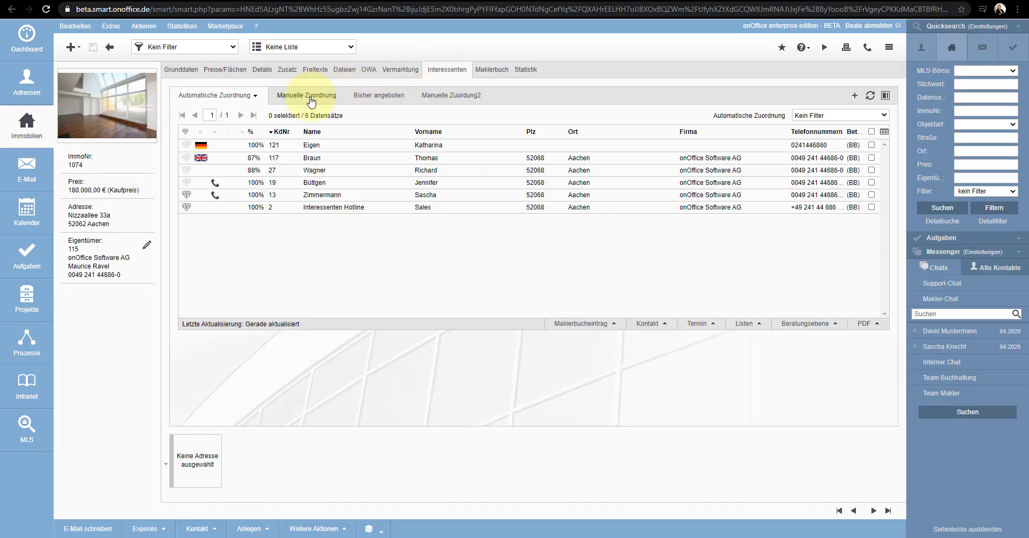
left_click(311, 100)
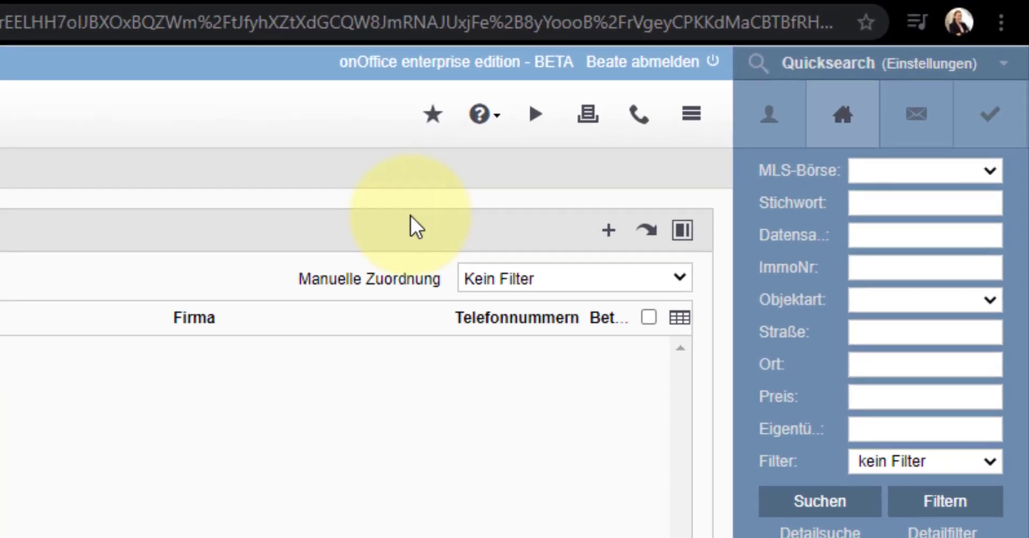
left_click(871, 97)
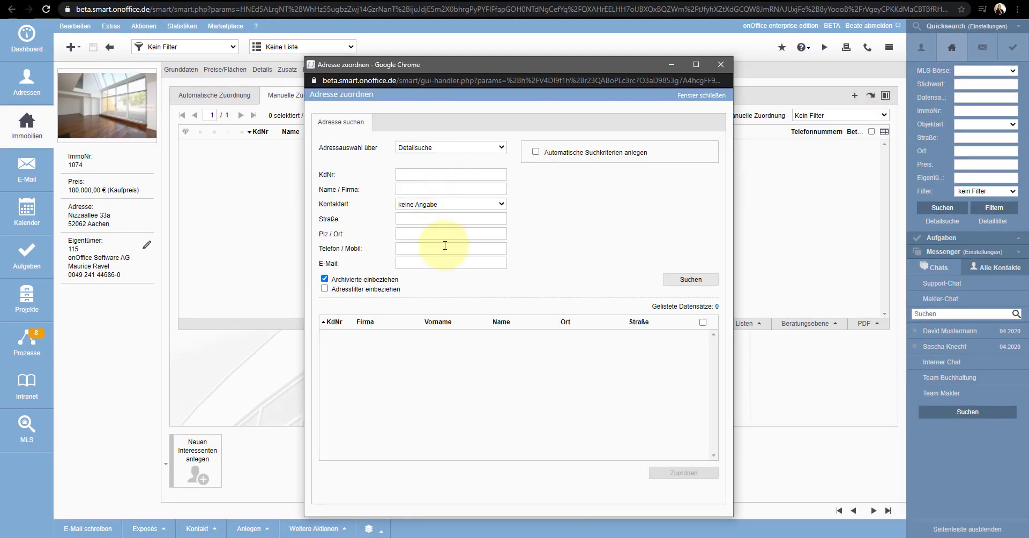
Step: Search the addresses by the contact's surname in Name / Firma and assign the match from Testdorf to the property
type("Eigen")
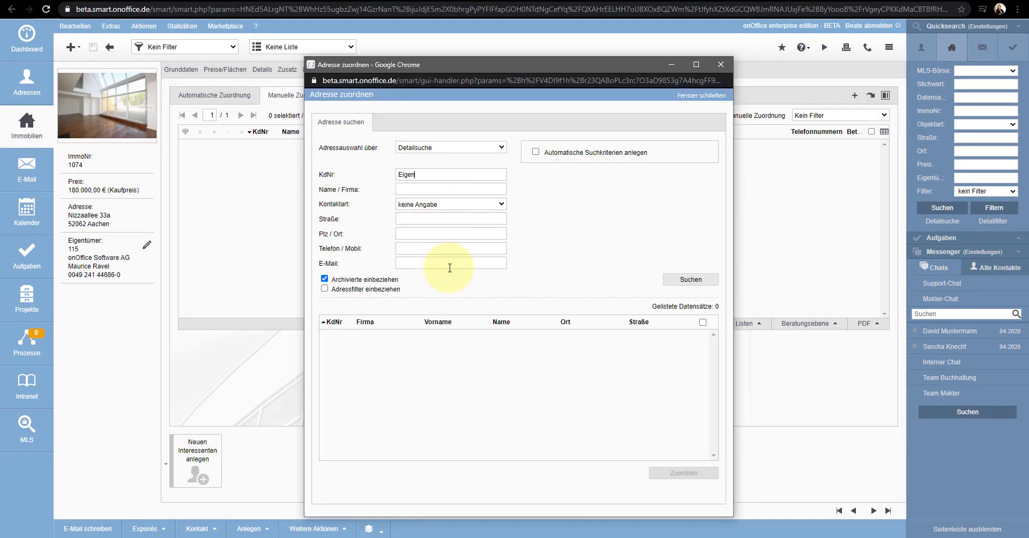
double_click(417, 176)
key("BackSpace")
left_click(421, 189)
type("Eigen")
left_click(689, 279)
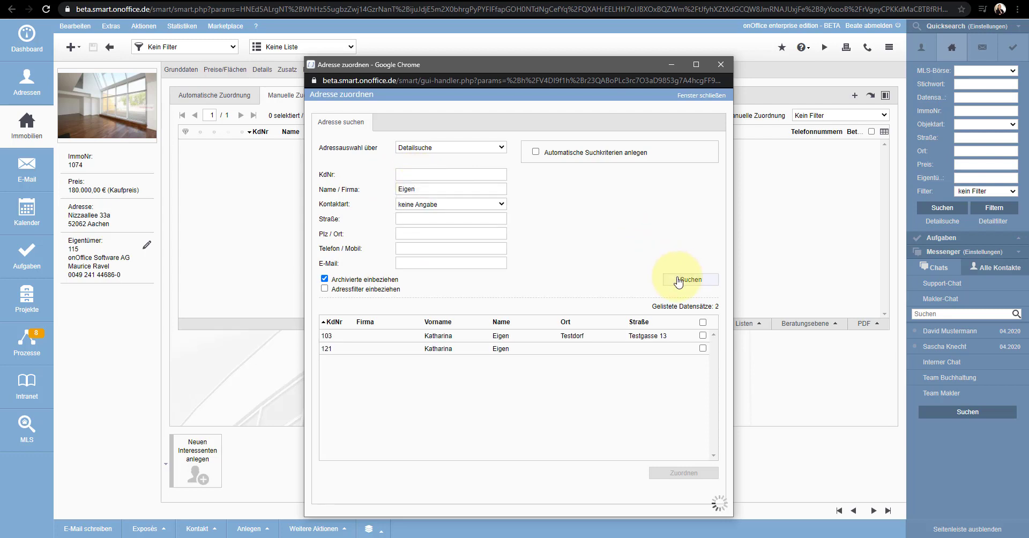
left_click(702, 335)
left_click(688, 480)
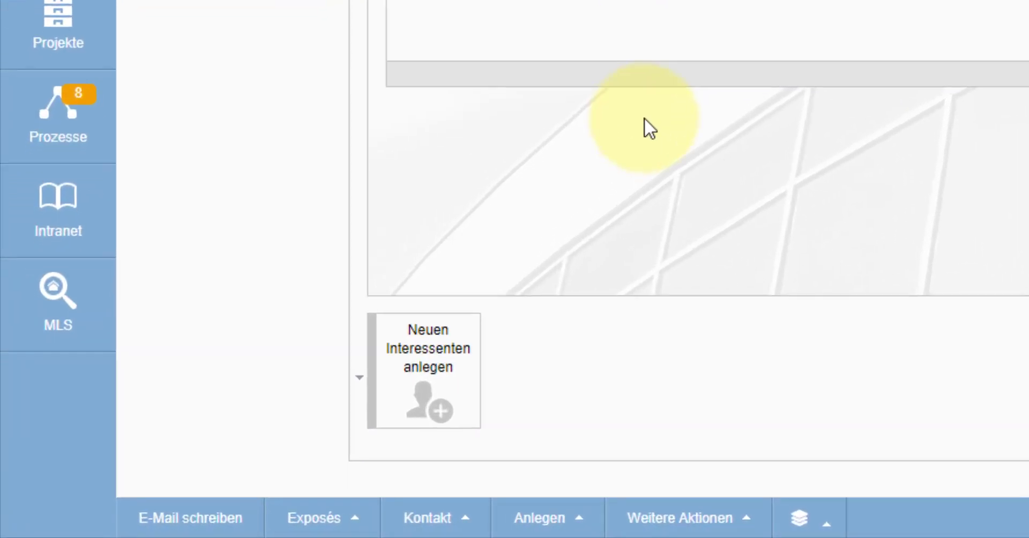
Step: View the blank address form for creating a new prospect from the property, and return to the property
left_click(446, 390)
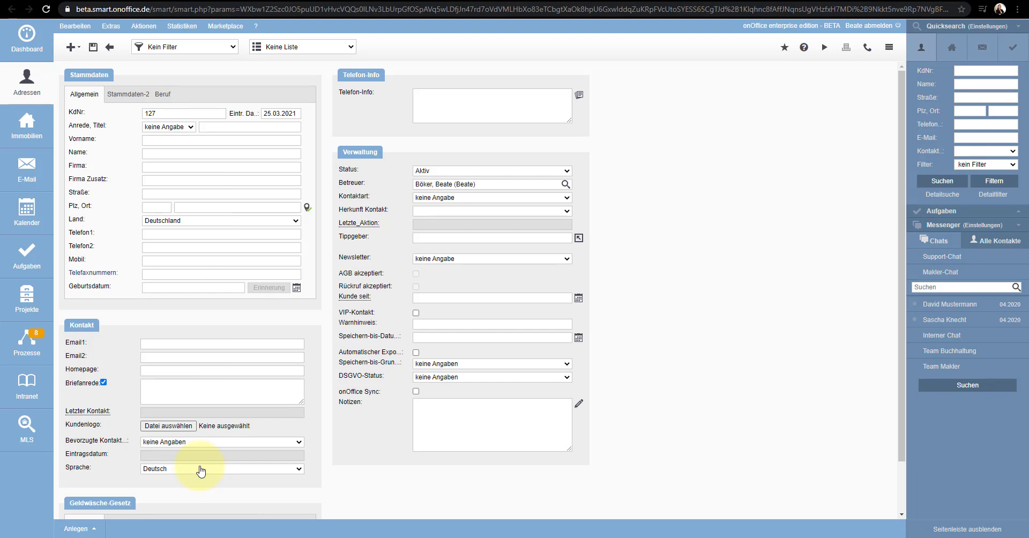
left_click(101, 2)
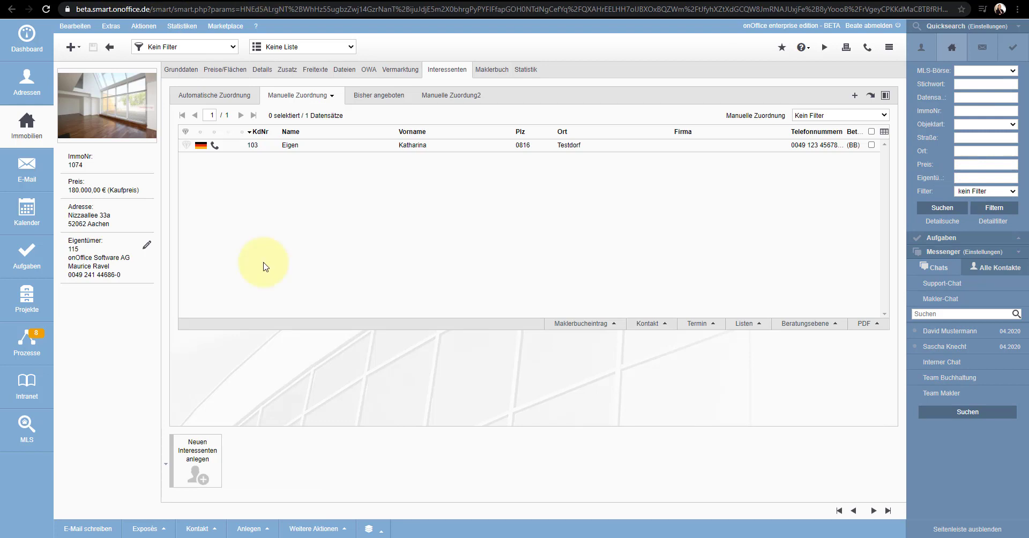
Step: Open the address record of the Interessent Kauf contact from Musterhausen and show its manual property assignments
left_click(38, 93)
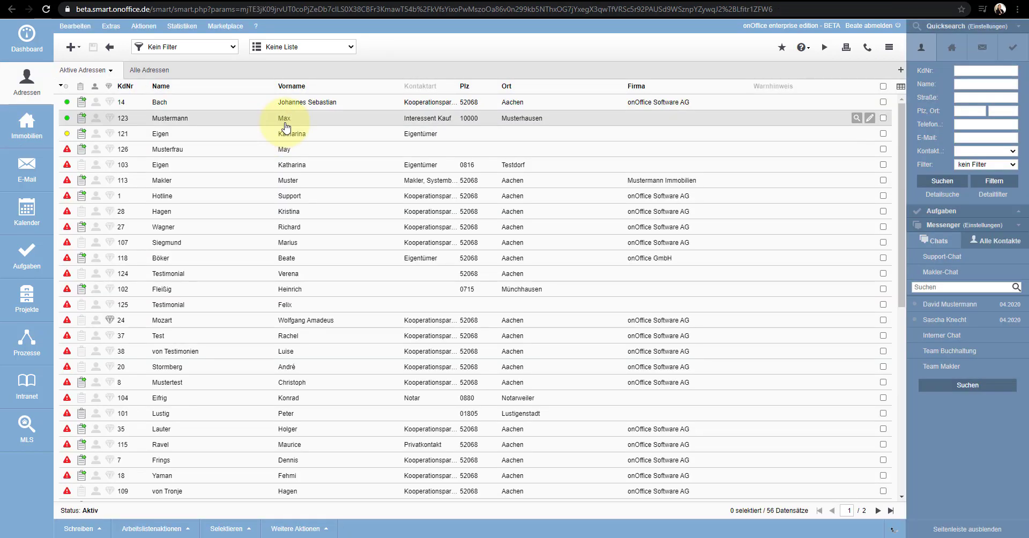
left_click(285, 119)
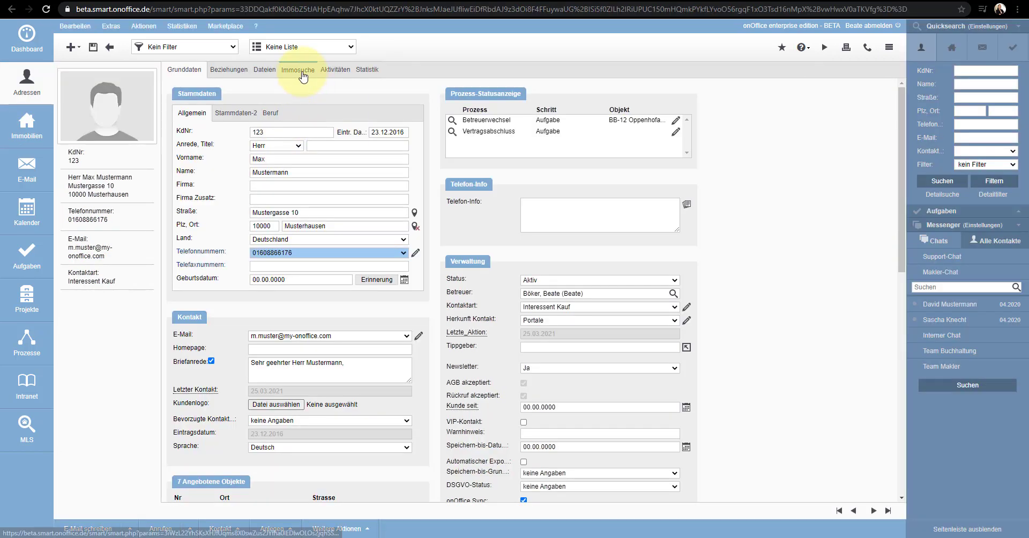
left_click(302, 74)
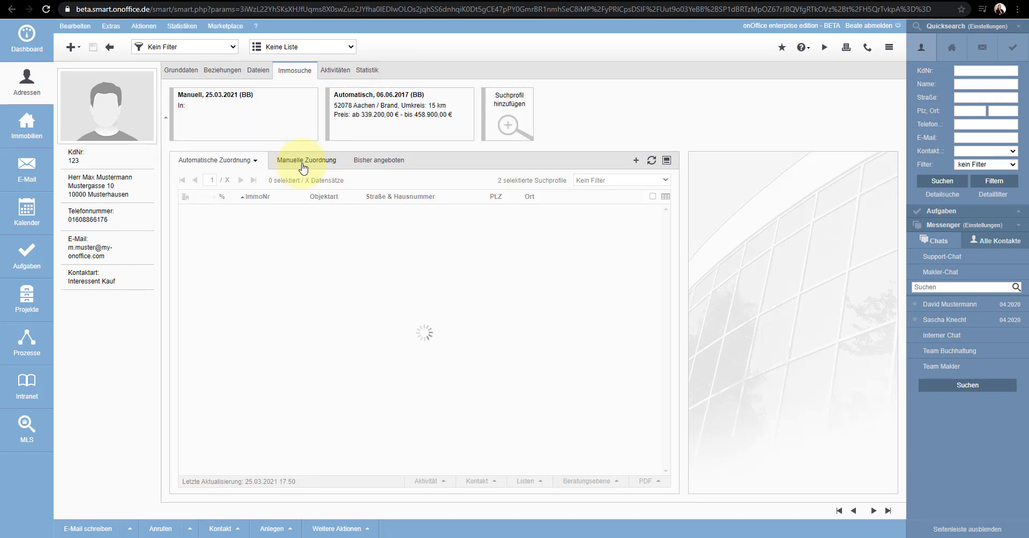
left_click(303, 164)
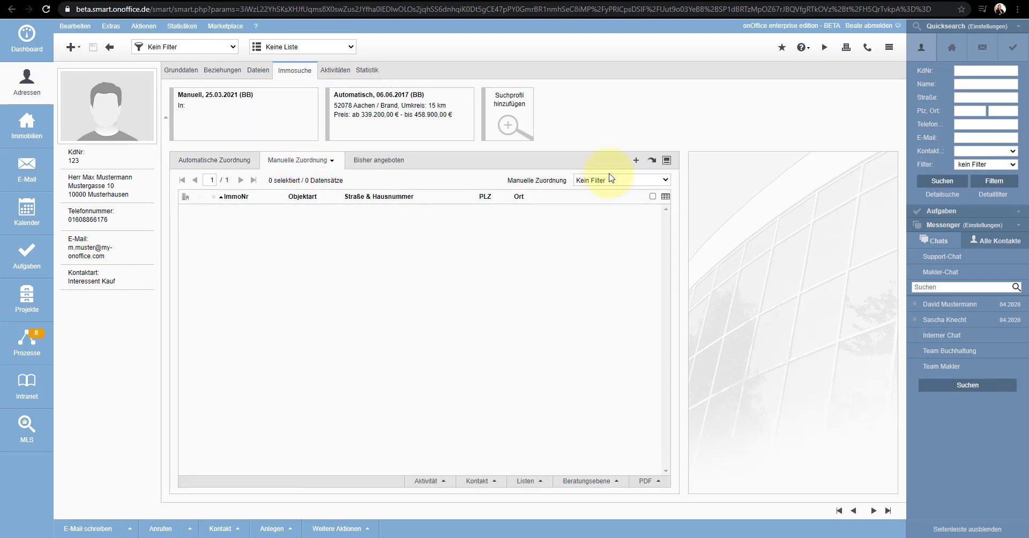
Step: Search the properties for ImmoNr 1 and assign house BB-12 on Oppenhofallee manually to the contact
left_click(651, 162)
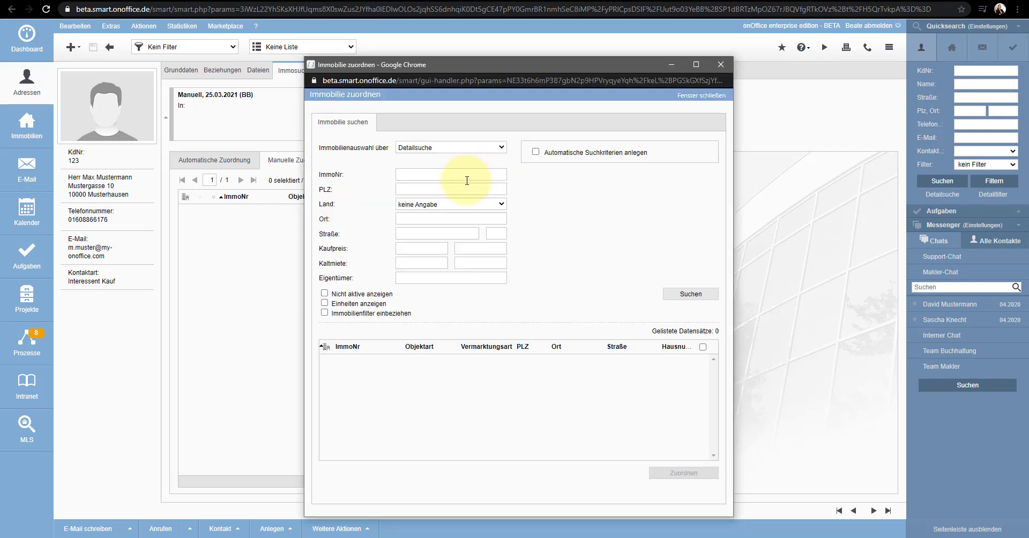
left_click(463, 178)
type("1")
key("Return")
left_click(703, 372)
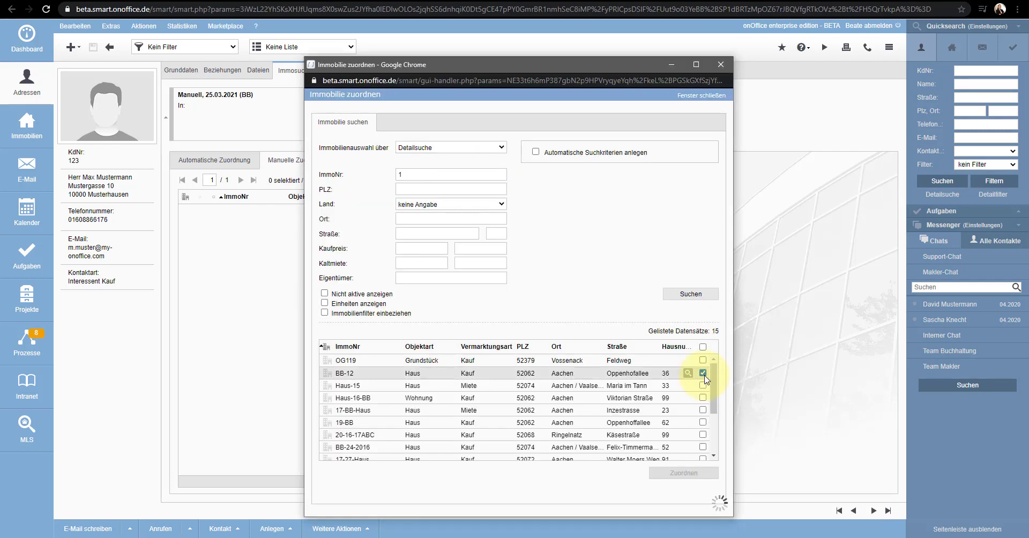
left_click(697, 474)
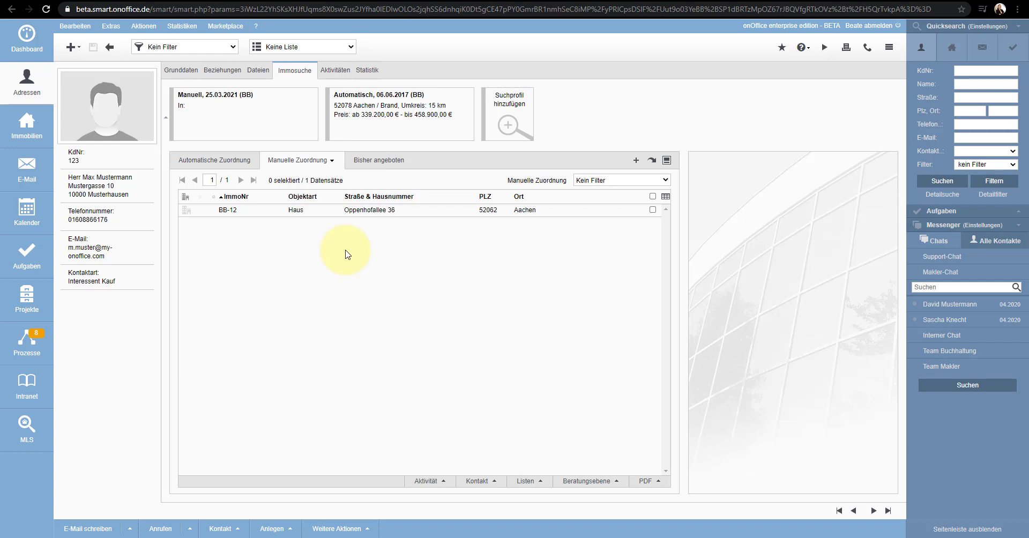
Step: Assign an address found by surname to the "Ihre Anfrage" e-mail, also adding it to the property as a manual prospect
left_click(182, 4)
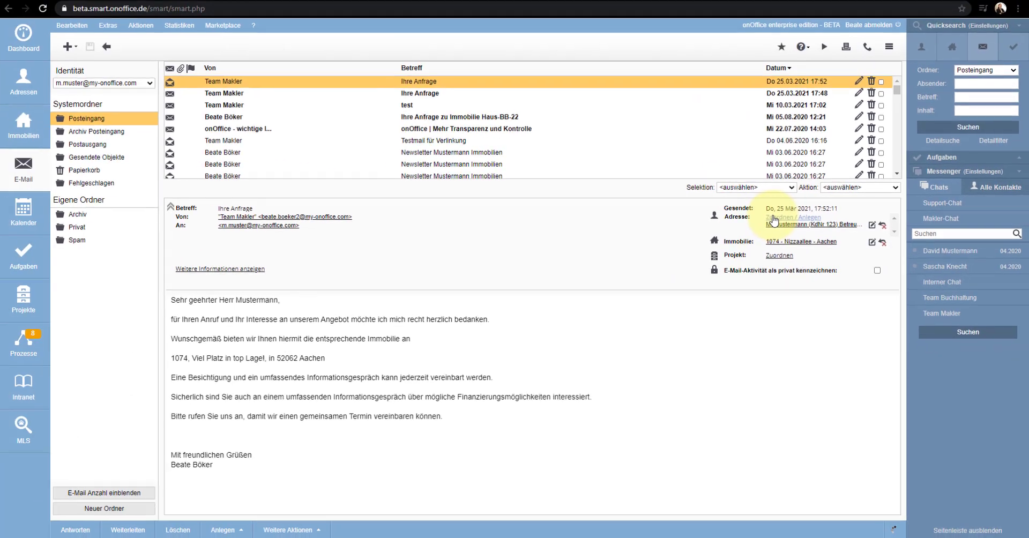
left_click(773, 217)
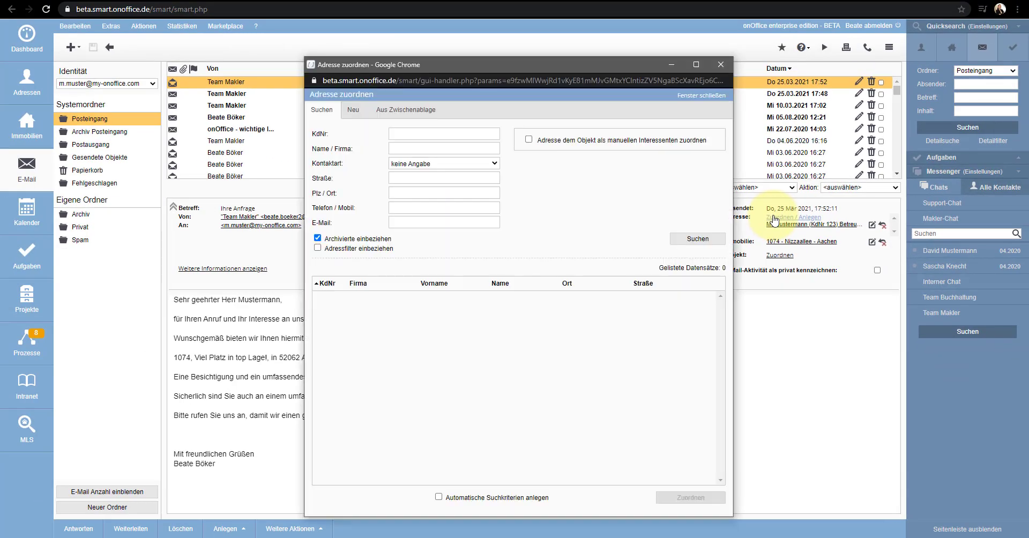
left_click(455, 149)
type("ravel")
key("Return")
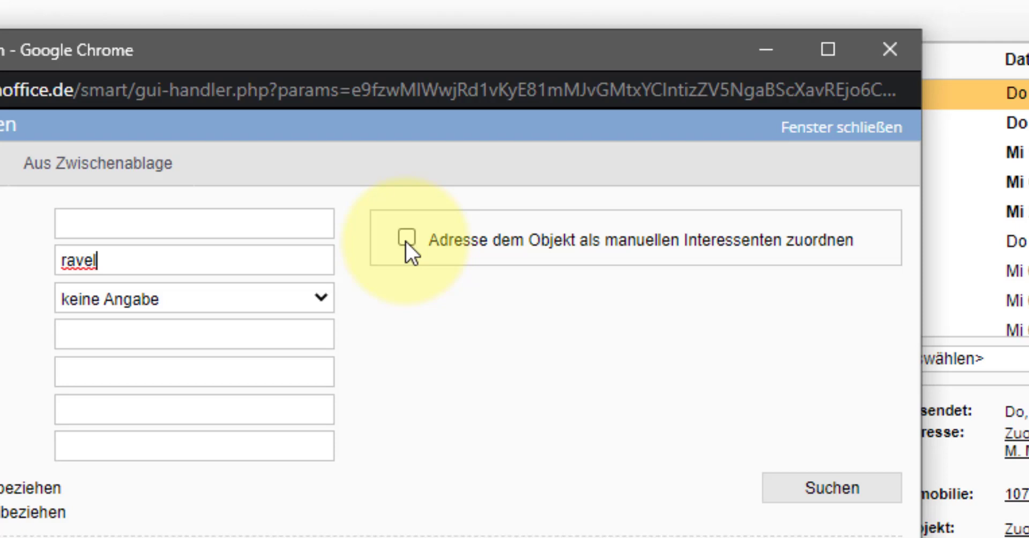
left_click(406, 240)
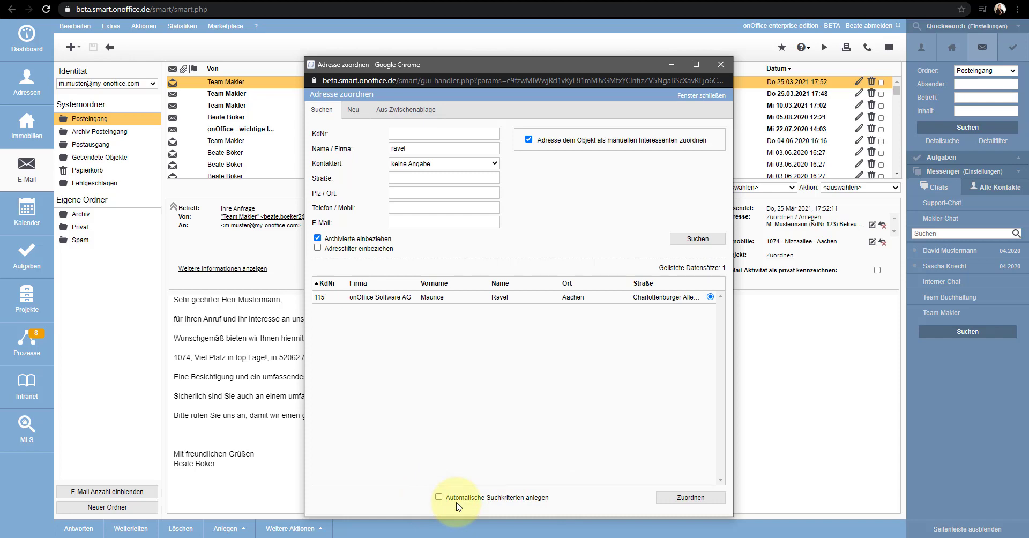
left_click(690, 497)
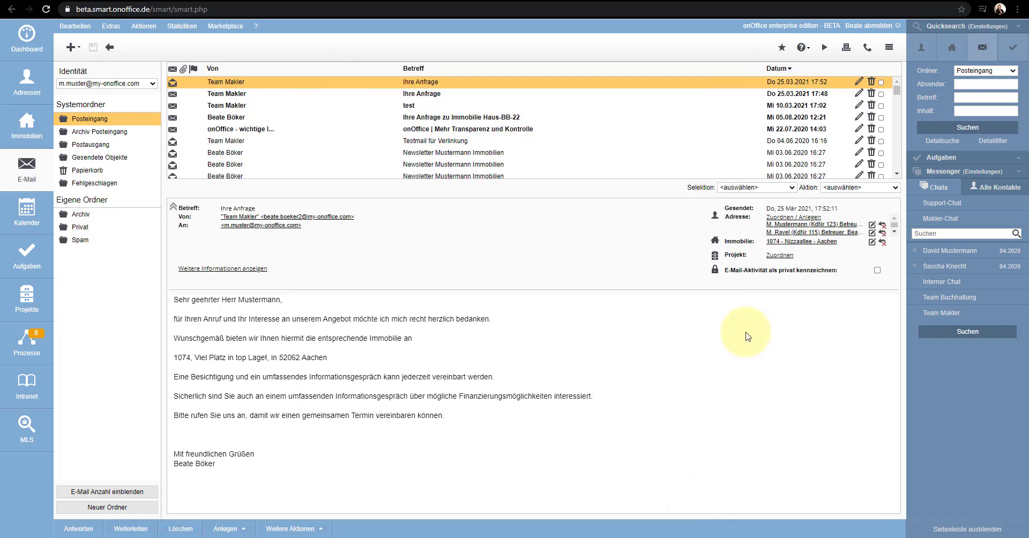
Step: Open property 1074 linked to the e-mail and view its manually assigned prospects
right_click(816, 248)
left_click(841, 251)
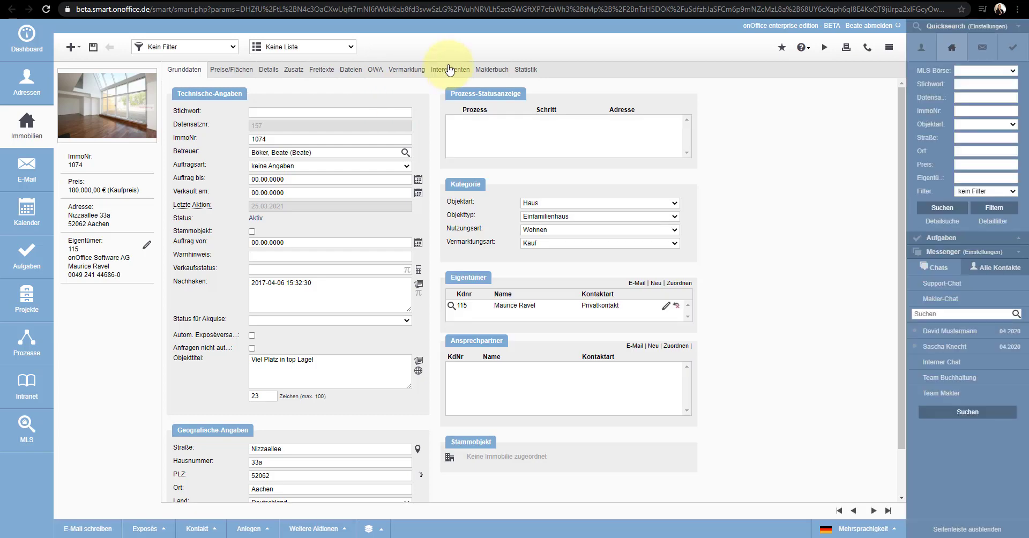
left_click(449, 69)
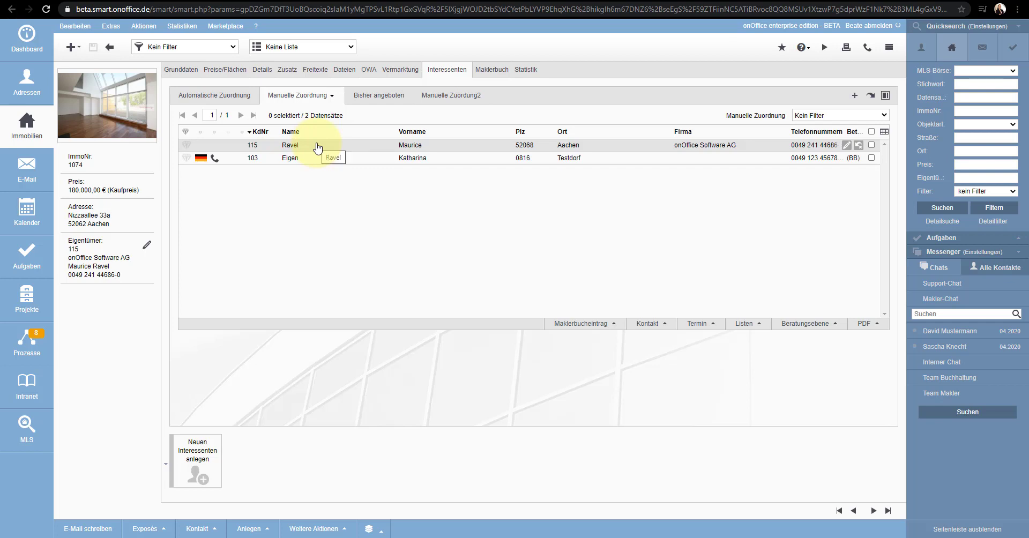
Step: Review the list settings of the property's Manuelle Zuordnung view and return to the e-mail
left_click(332, 96)
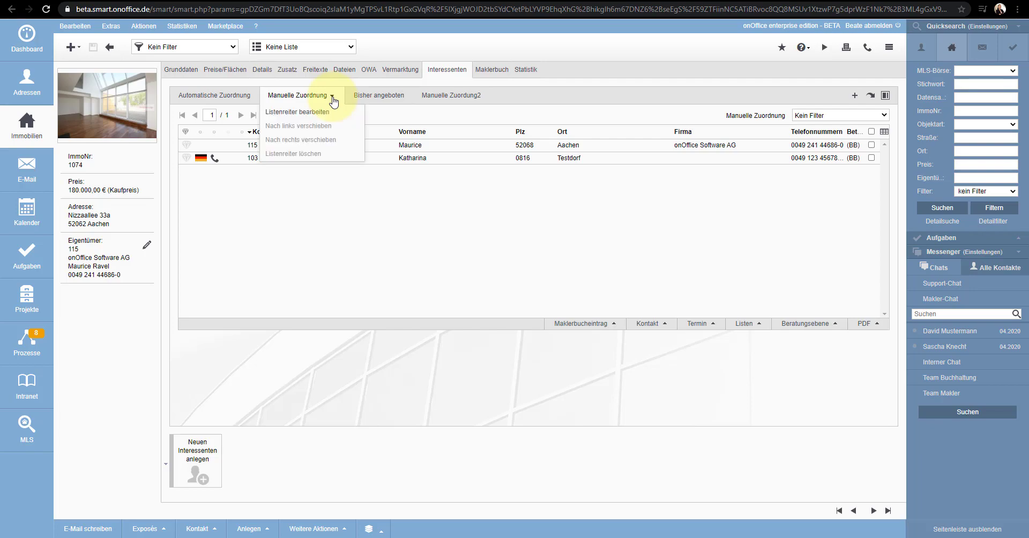
left_click(322, 119)
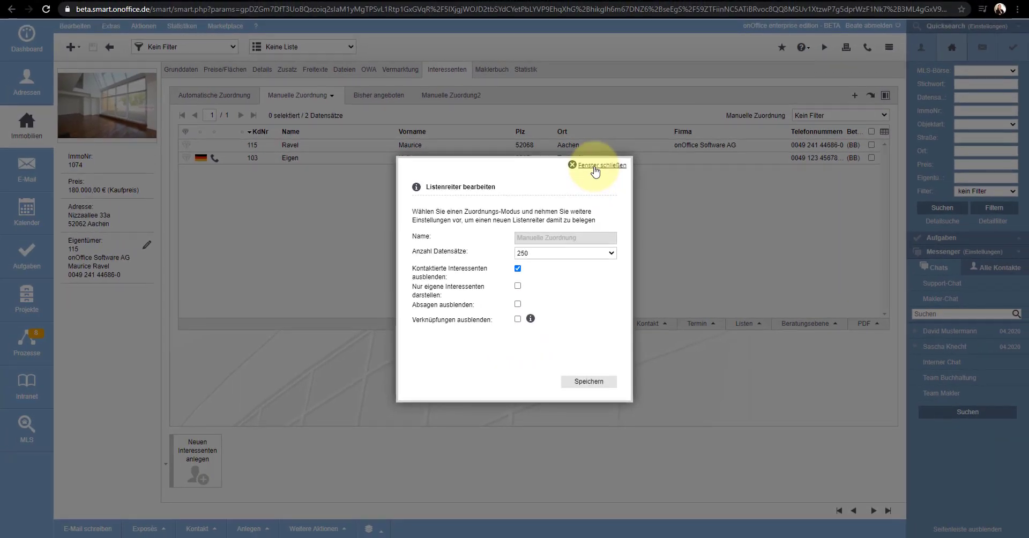
left_click(584, 92)
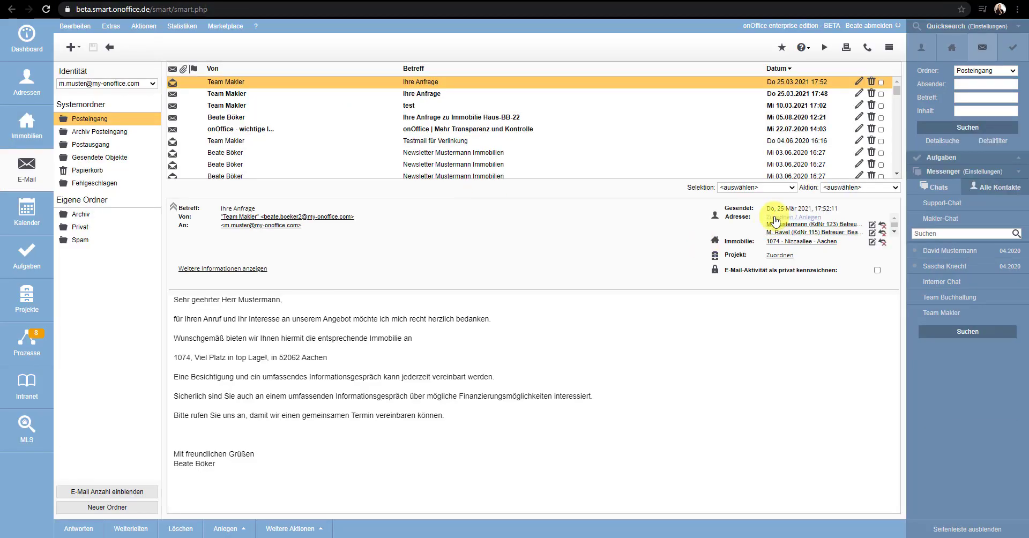
Step: Check the "Automatische Suchkriterien anlegen" option in the e-mail's address assignment window and close the window
left_click(775, 217)
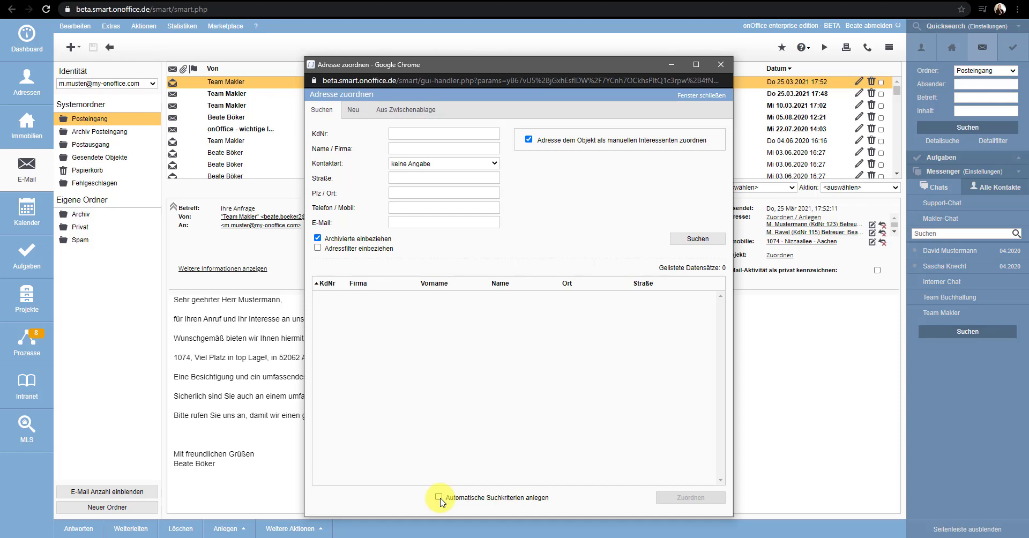
left_click(721, 64)
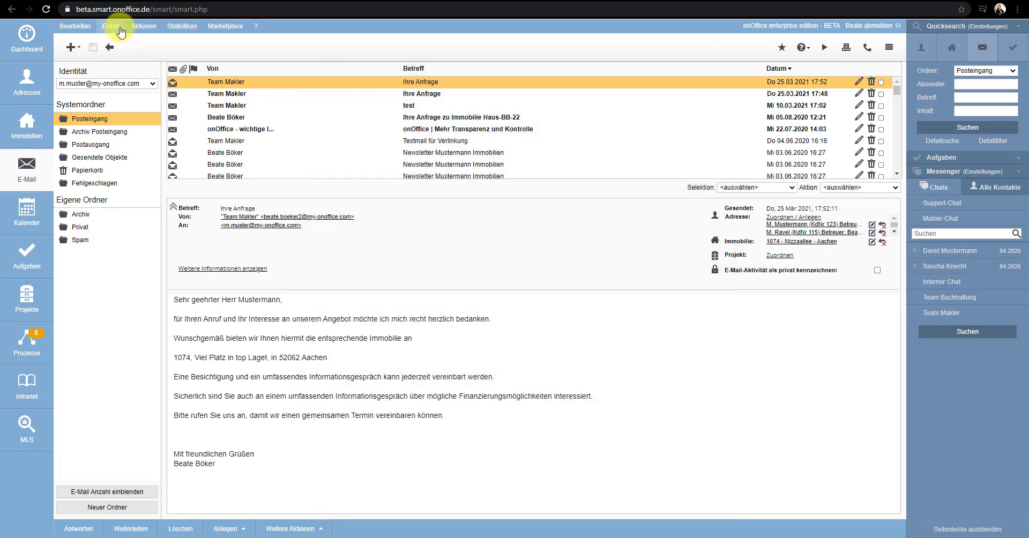
Step: In the general automation section of the basic settings, enable the "Automatische Suchkriterien anlegen" preset for the assignment popup and save
left_click(119, 29)
mouse_move(131, 176)
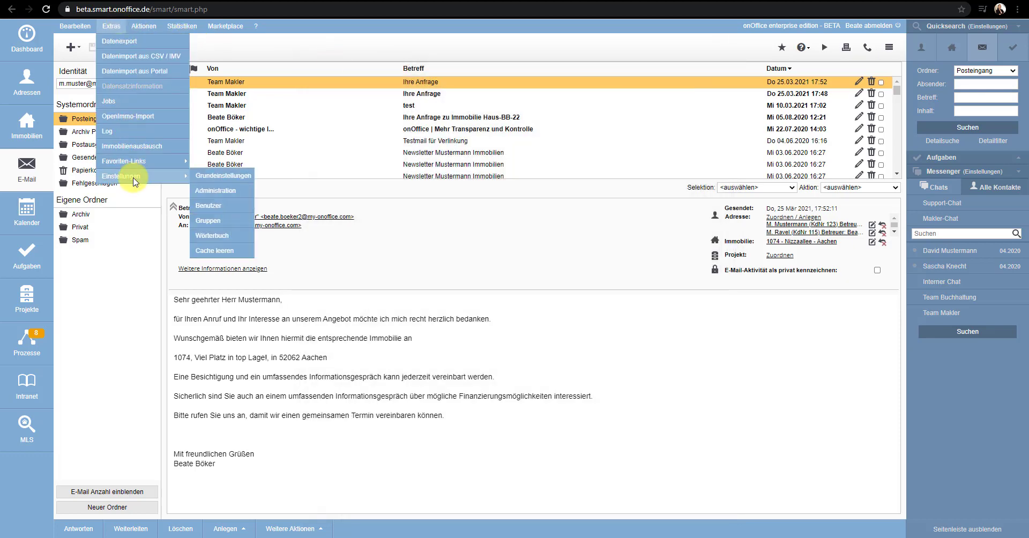
left_click(205, 181)
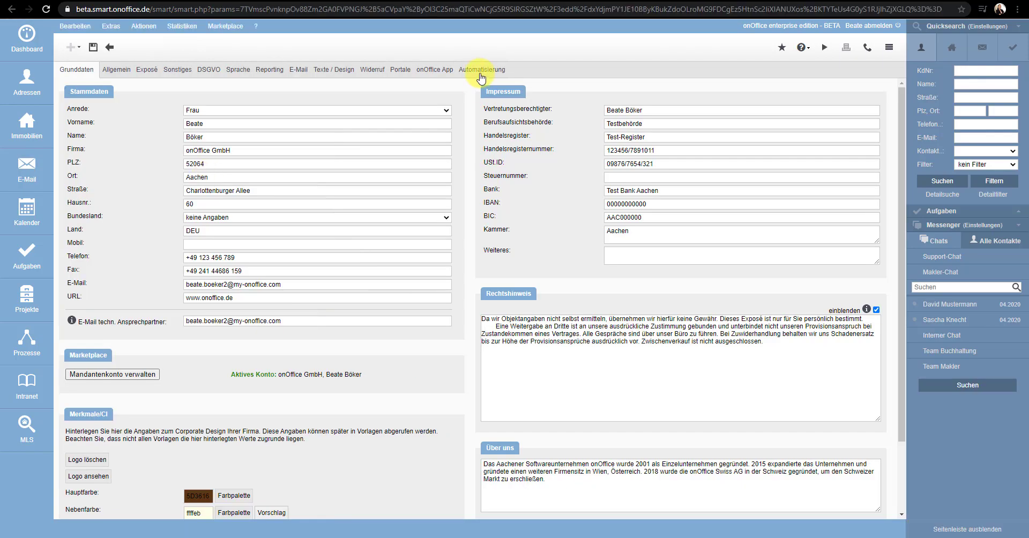
left_click(481, 70)
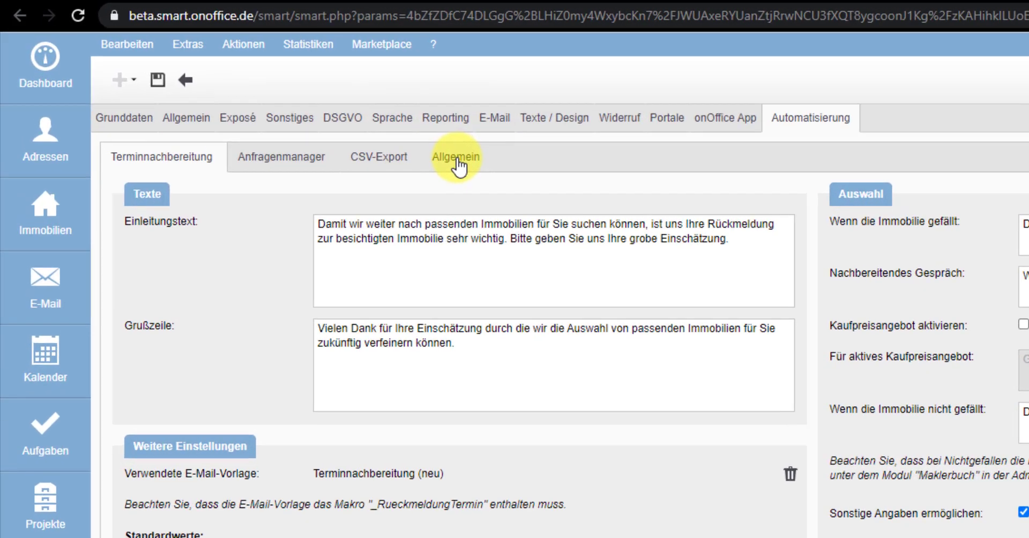
left_click(456, 159)
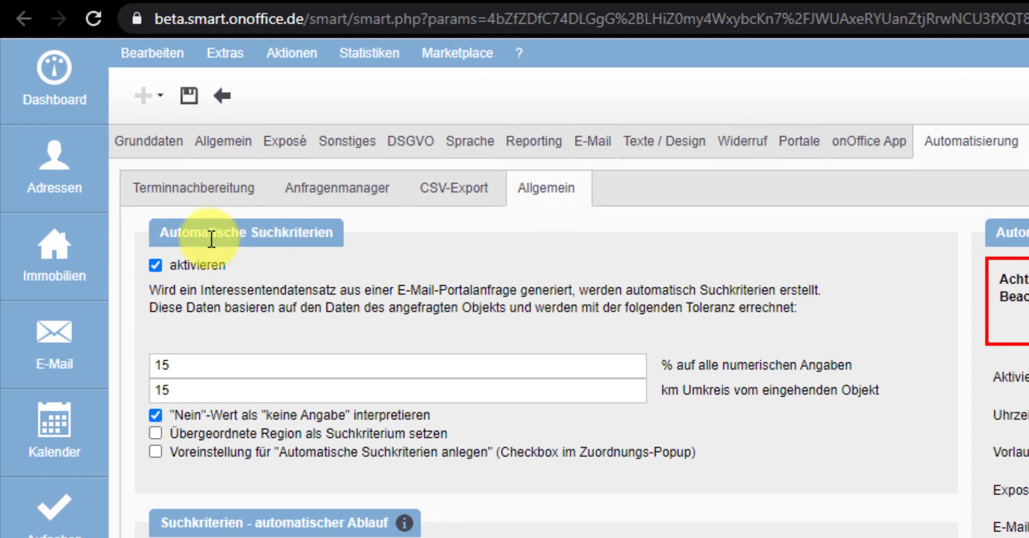
left_click(156, 452)
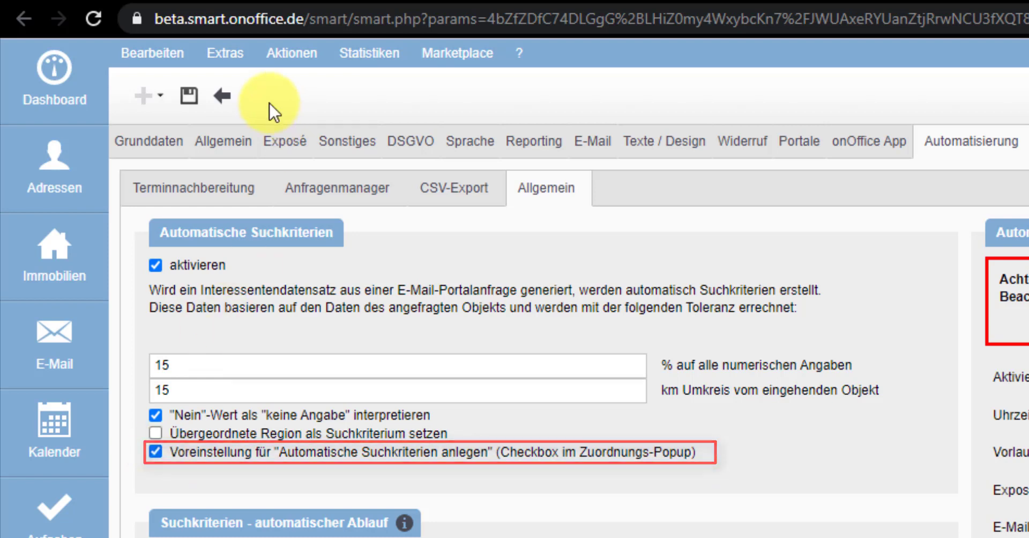
left_click(189, 99)
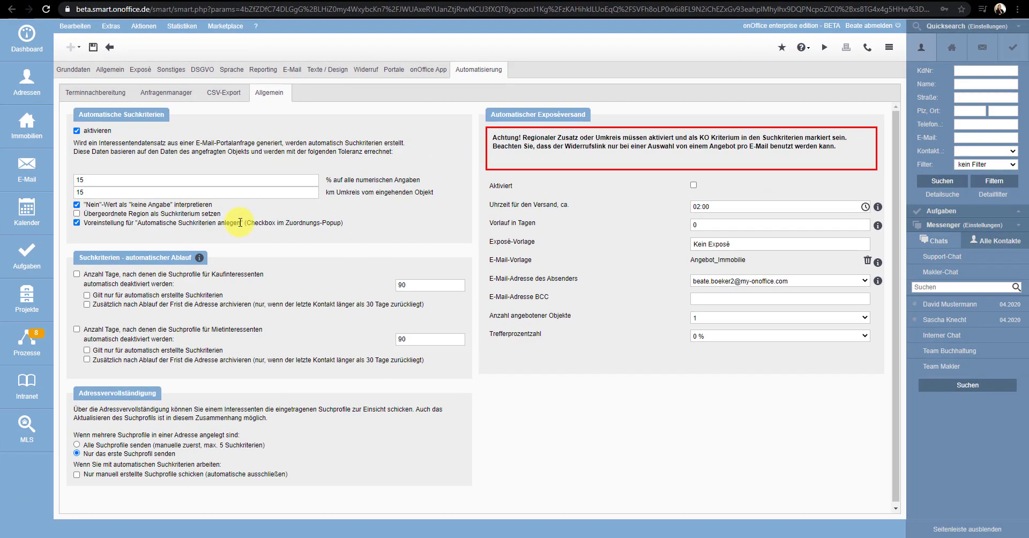
Step: Return to the e-mail, check the default state of "Automatische Suchkriterien anlegen" when assigning an address, and close the window
left_click(24, 166)
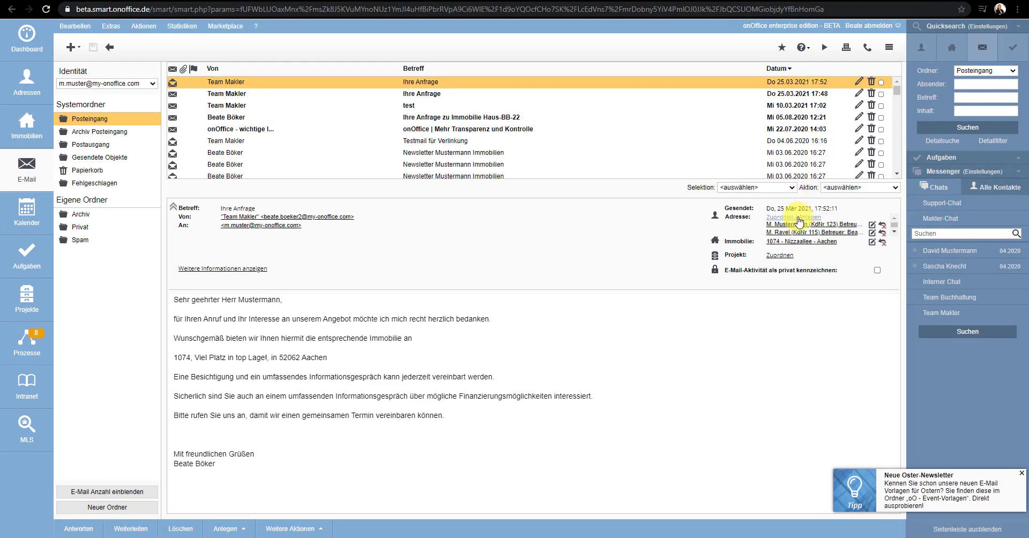
left_click(799, 218)
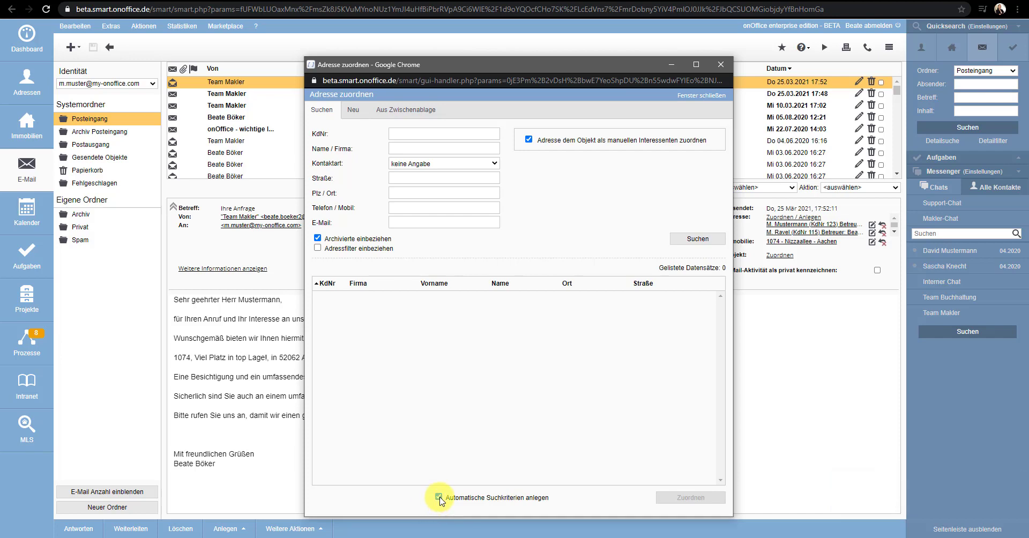
left_click(439, 497)
key("alt+F4")
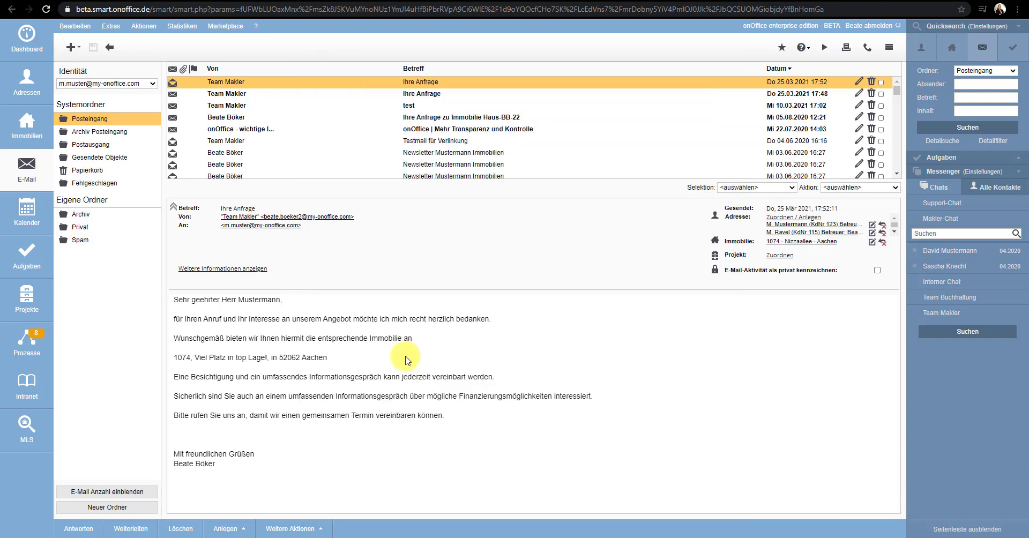